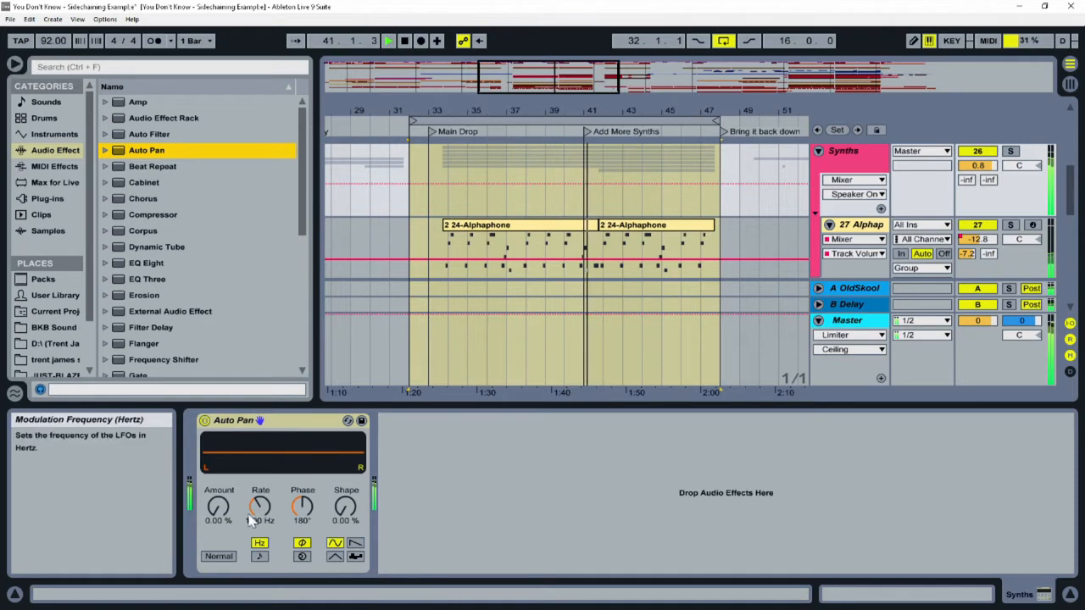
Set the Synths track's Auto Pan to 35.7% amount, 0° phase and a tempo-synced rate of 1/4.
{"action": "left_click_drag", "start_coordinate": [222, 511], "coordinate": [221, 467]}
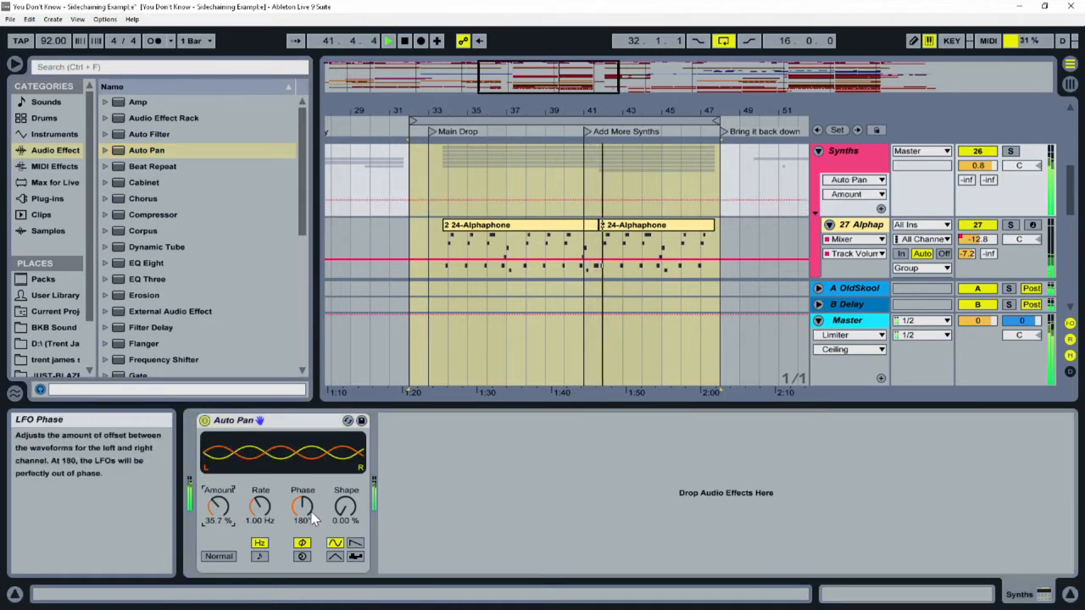
{"action": "left_click_drag", "start_coordinate": [306, 510], "coordinate": [294, 581]}
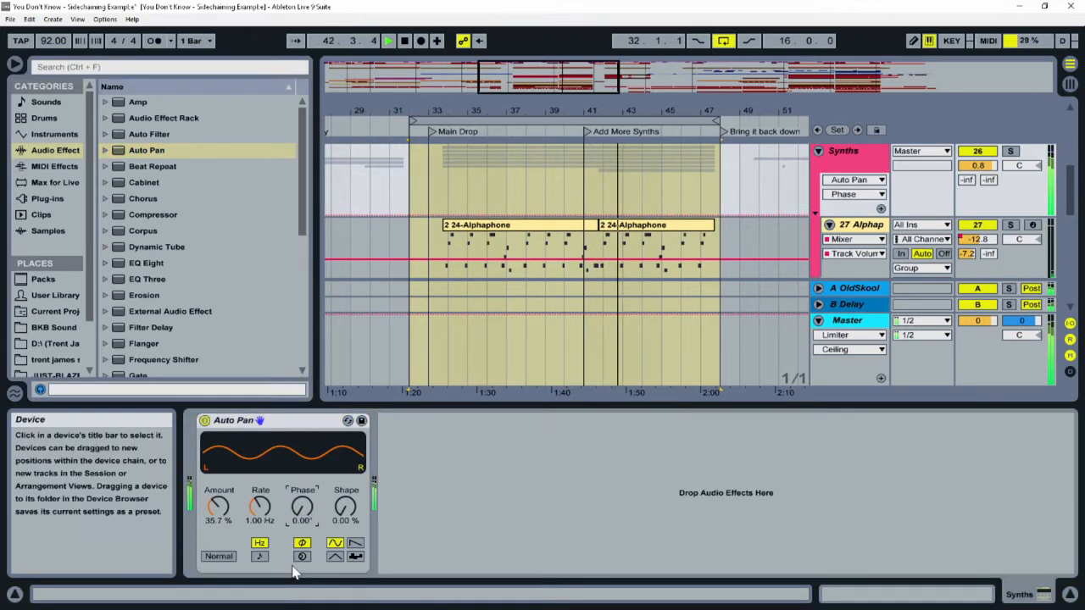
{"action": "left_click", "coordinate": [259, 556]}
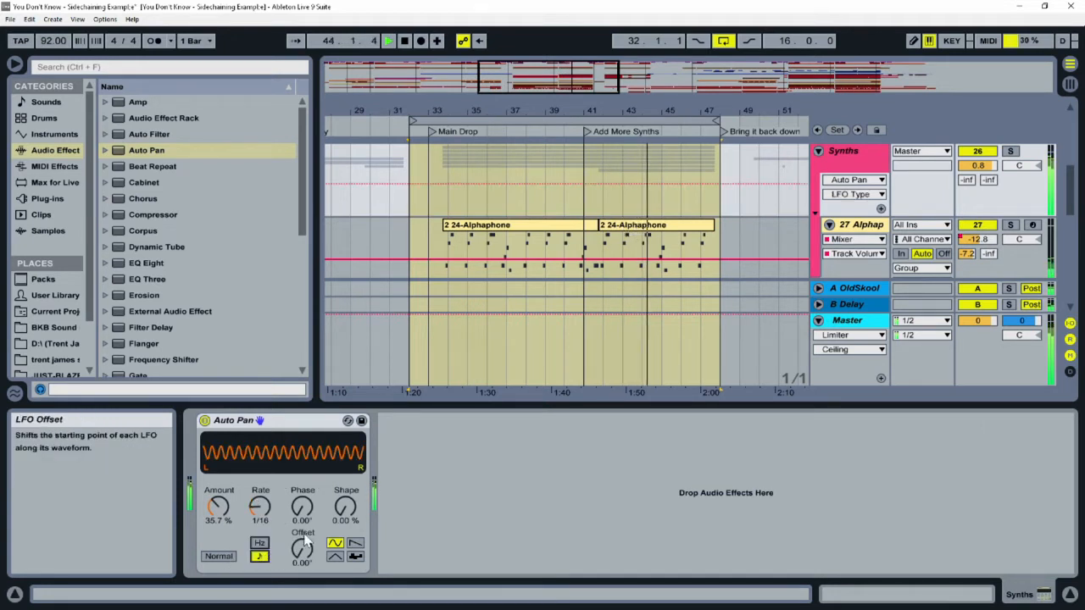
{"action": "left_click_drag", "start_coordinate": [260, 493], "coordinate": [262, 533]}
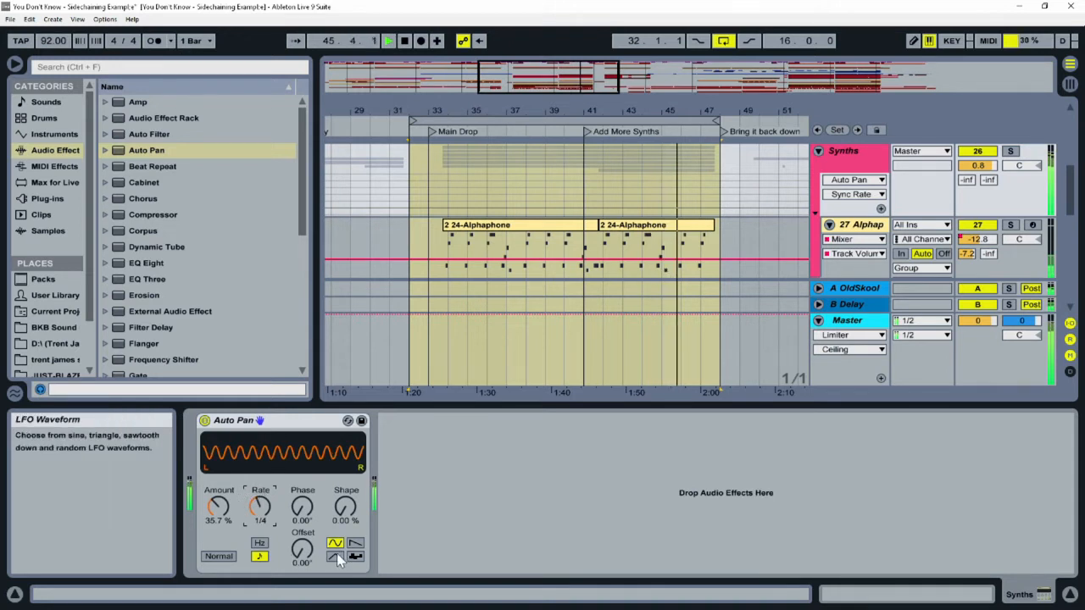
Switch the Auto Pan to an inverted sawtooth-down waveform and raise its amount to 62.7%.
{"action": "left_click", "coordinate": [355, 542]}
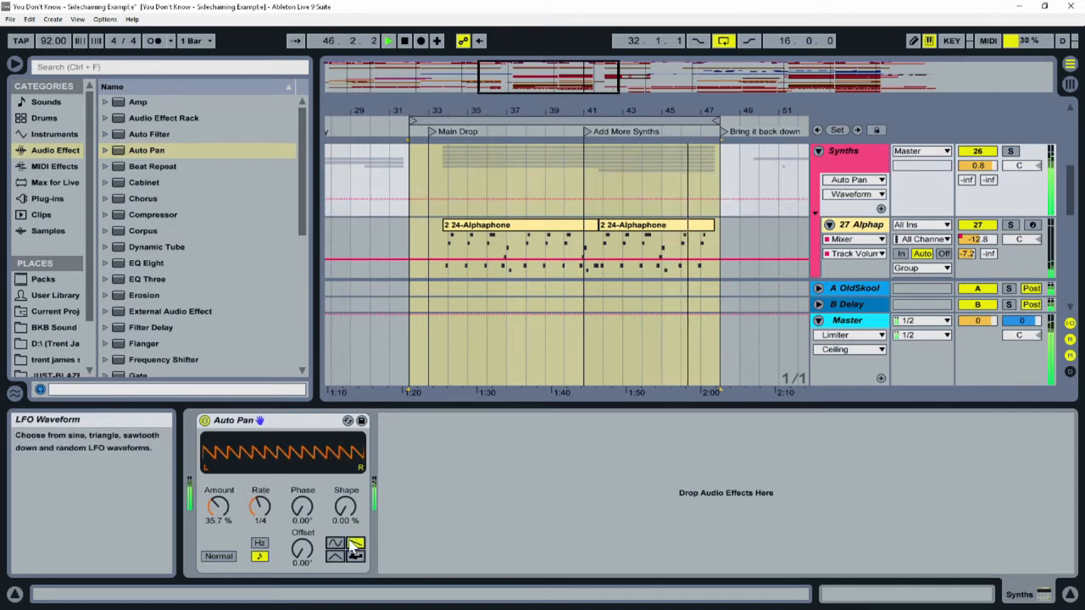
{"action": "left_click", "coordinate": [220, 557]}
{"action": "left_click_drag", "start_coordinate": [218, 507], "coordinate": [222, 480]}
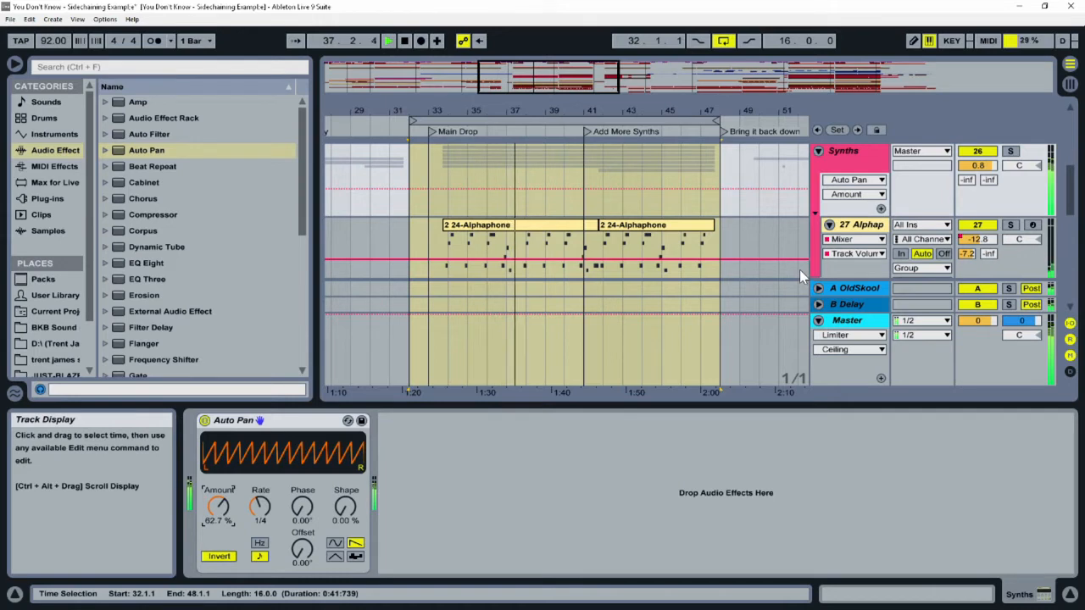
{"action": "scroll", "coordinate": [1070, 182], "scroll_direction": "up", "scroll_amount": 1}
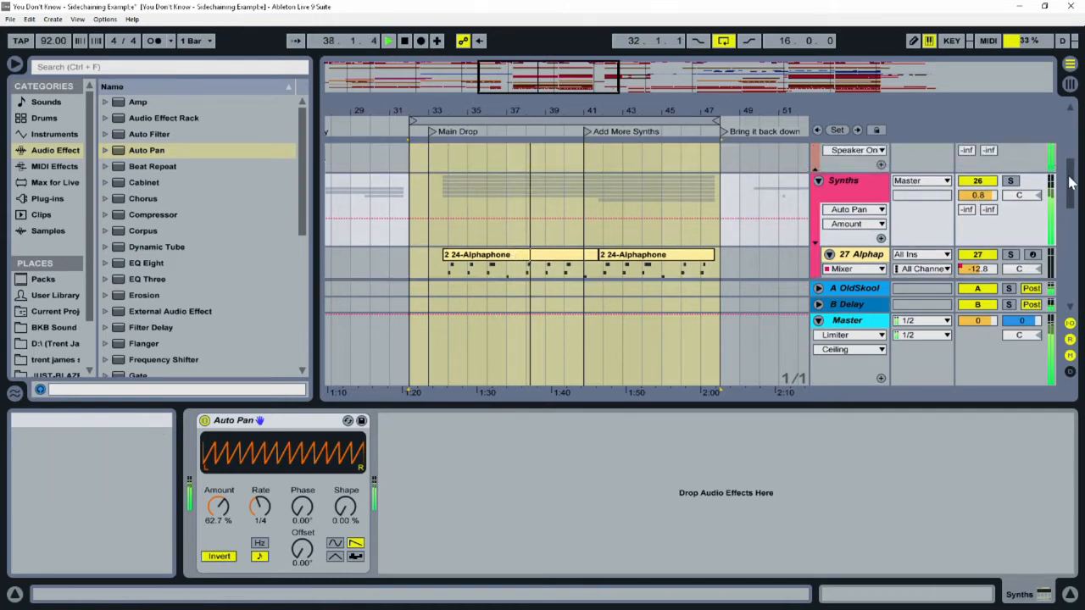
{"action": "scroll", "coordinate": [1070, 182], "scroll_direction": "up", "scroll_amount": 3}
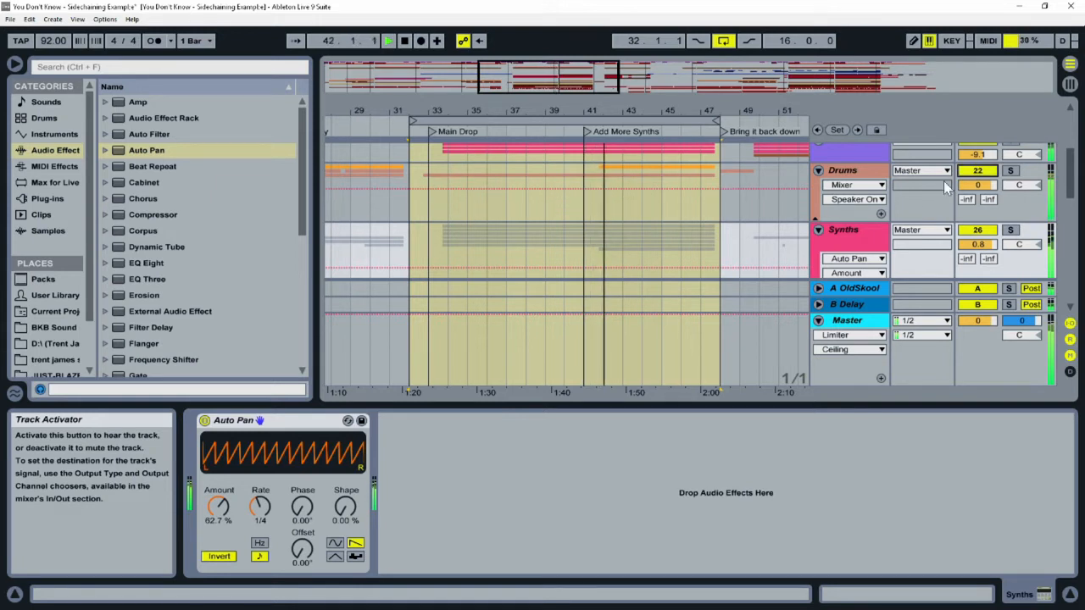
{"action": "scroll", "coordinate": [662, 263], "scroll_direction": "down", "scroll_amount": 1}
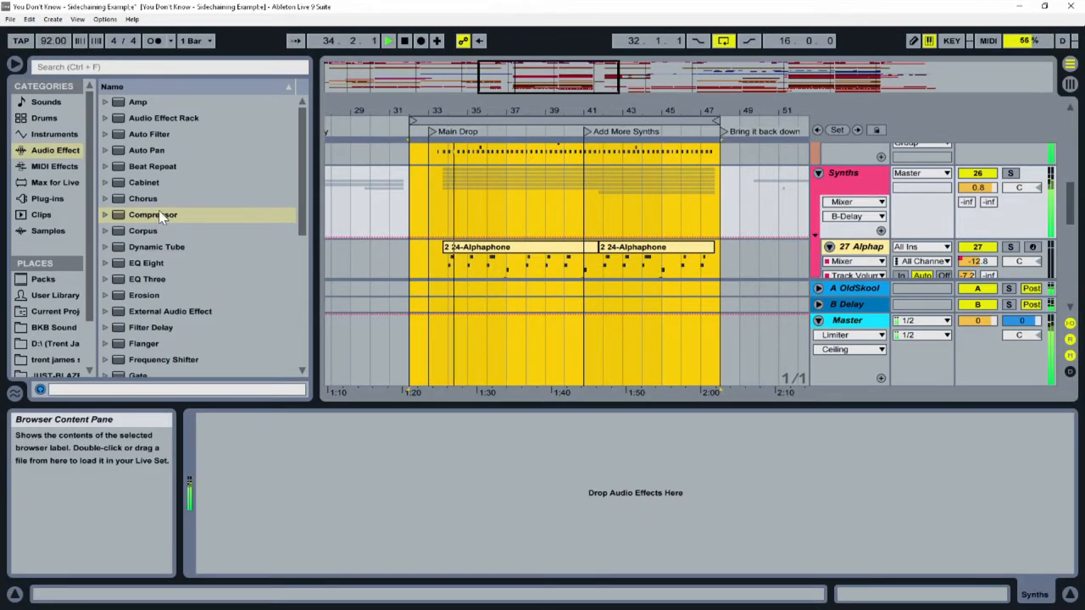
Add a Compressor to the Synths group track, expand its extra settings and enable its sidechain.
{"action": "left_click_drag", "start_coordinate": [163, 219], "coordinate": [799, 216]}
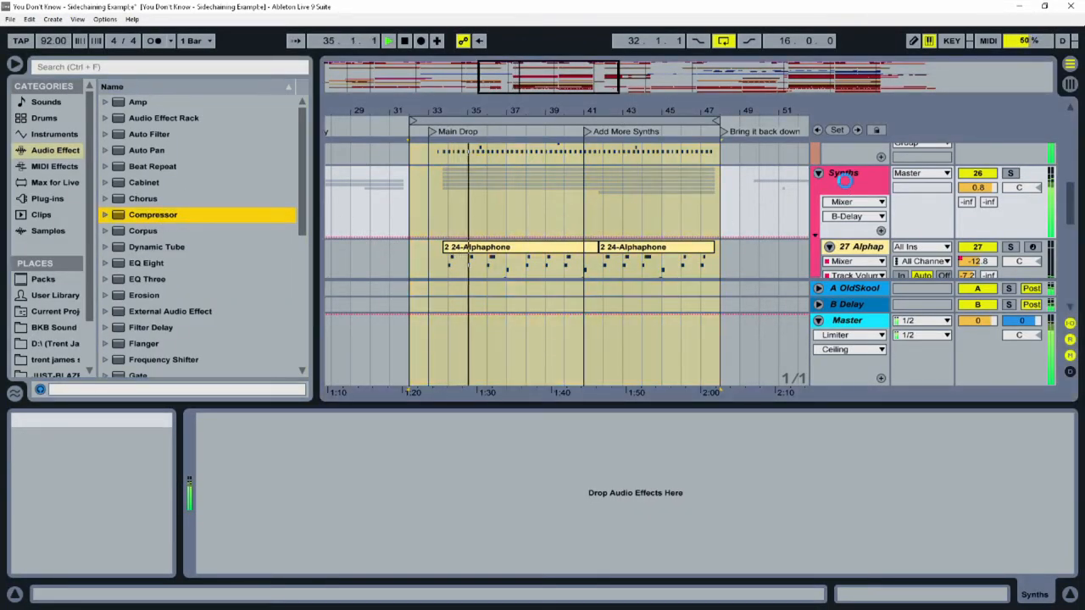
{"action": "left_click_drag", "start_coordinate": [844, 180], "coordinate": [843, 179]}
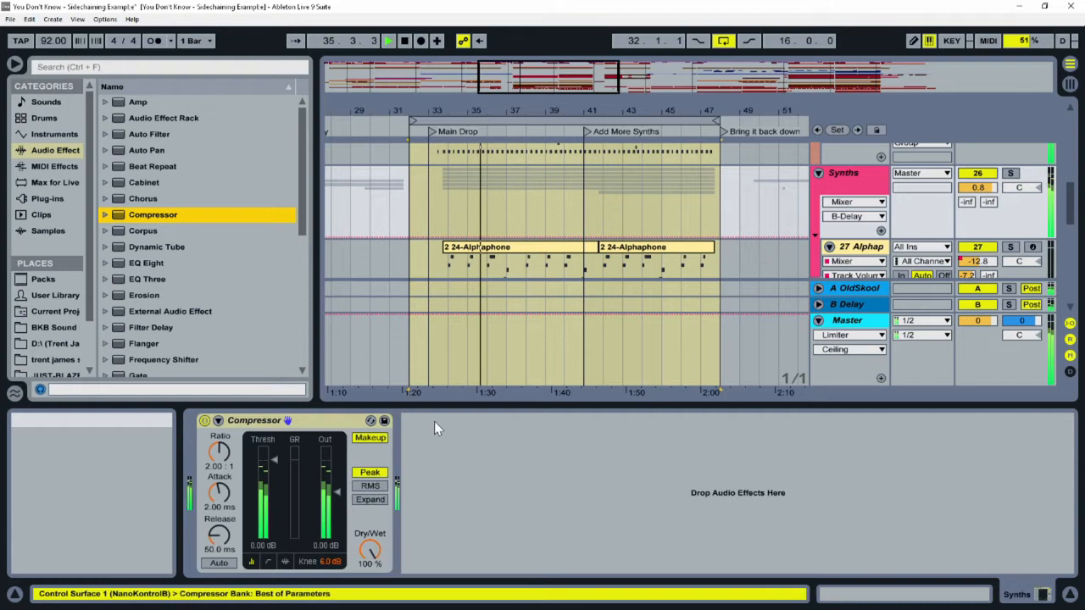
{"action": "left_click", "coordinate": [231, 443]}
{"action": "left_click", "coordinate": [230, 438]}
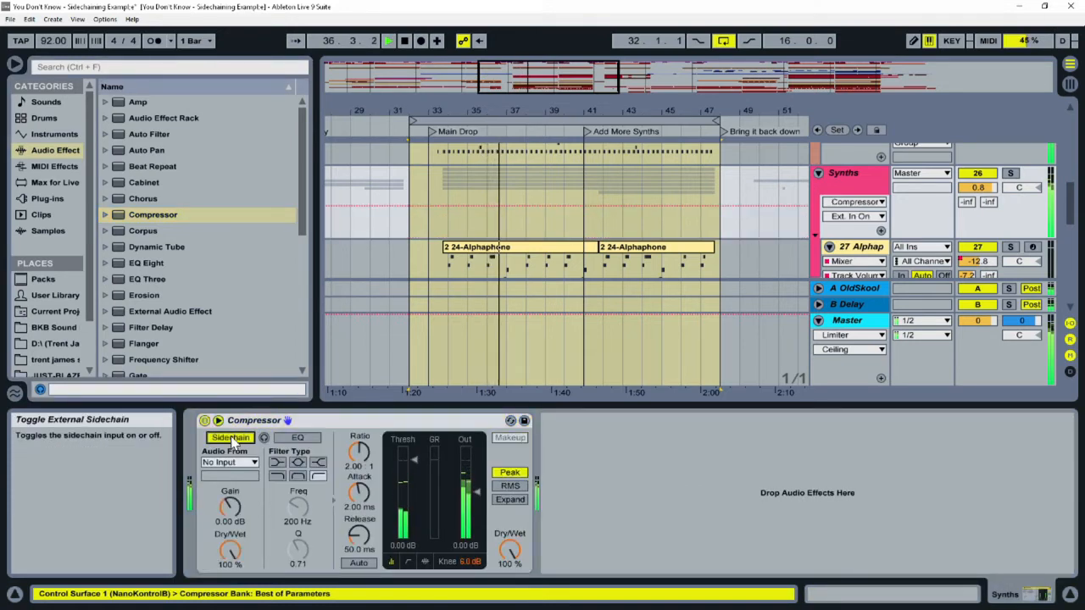
Feed the Compressor's sidechain from 25-Drum Rack, tapped at a single drum pad's Post Mixer output.
{"action": "left_click", "coordinate": [255, 464]}
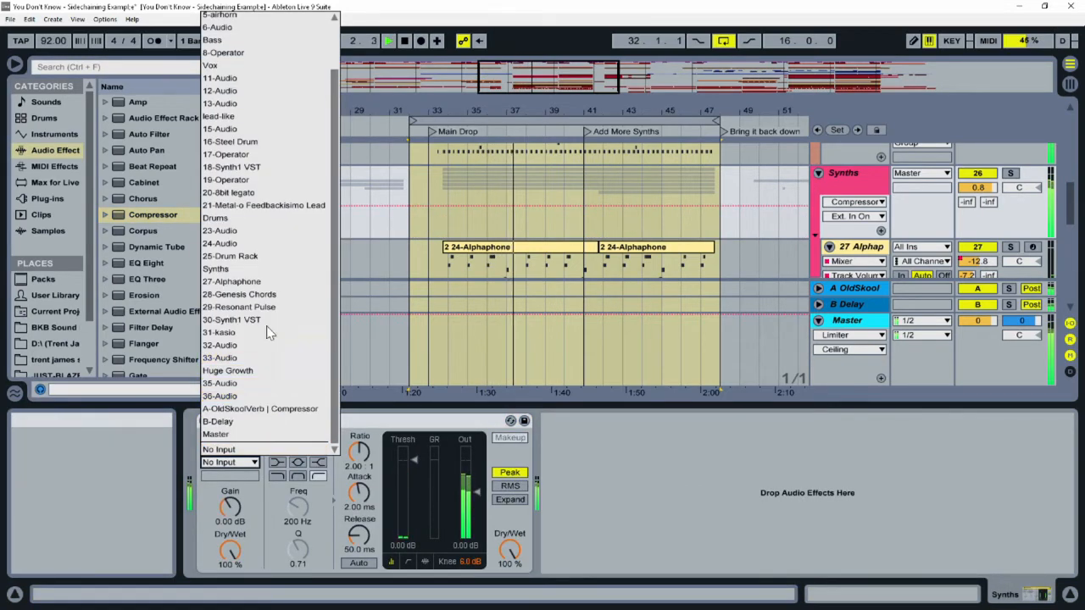
{"action": "left_click", "coordinate": [251, 269]}
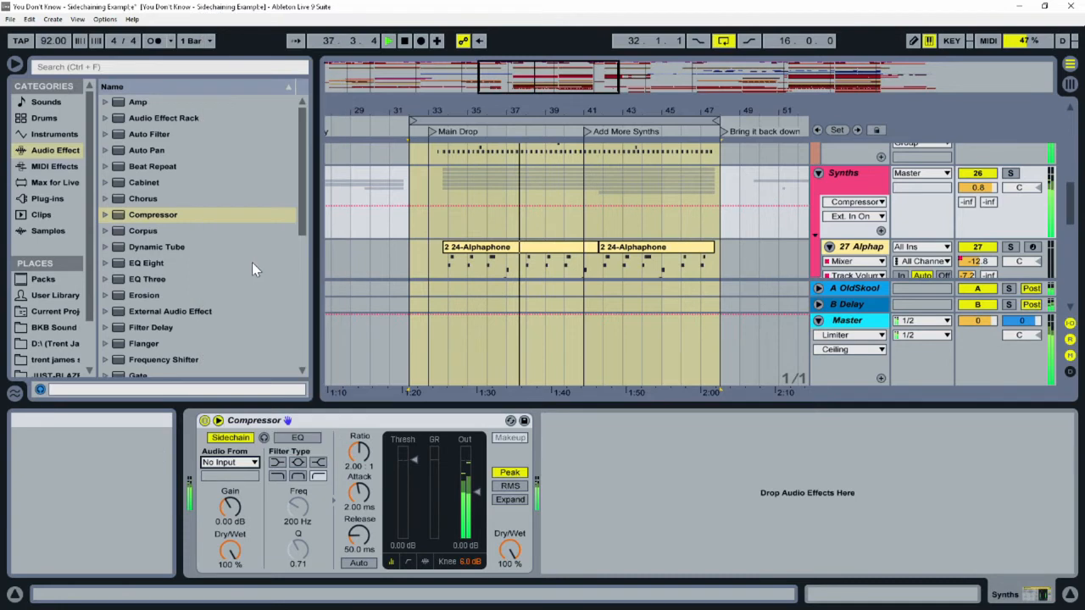
{"action": "left_click", "coordinate": [240, 477]}
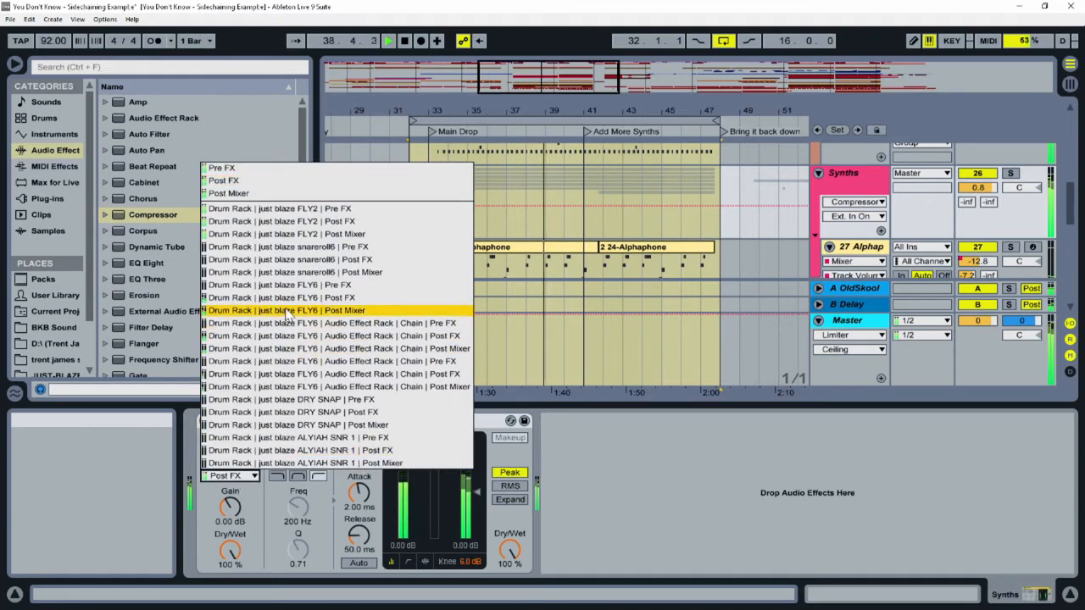
{"action": "left_click", "coordinate": [282, 259]}
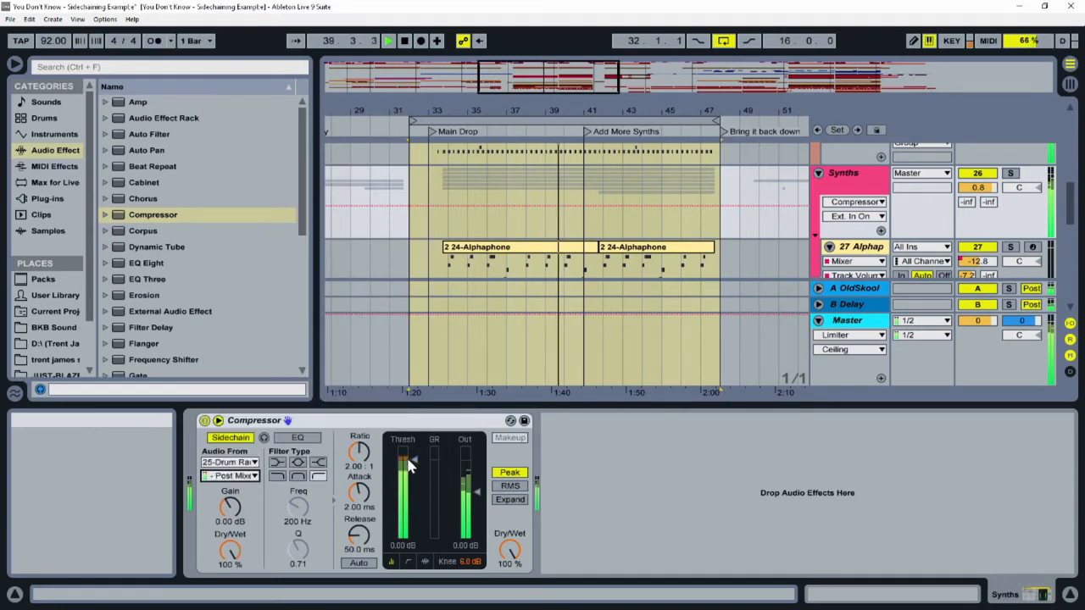
Set the Compressor's threshold to -16.0 dB, ratio to 2.63:1 and release to 241 ms.
{"action": "left_click_drag", "start_coordinate": [409, 464], "coordinate": [412, 503]}
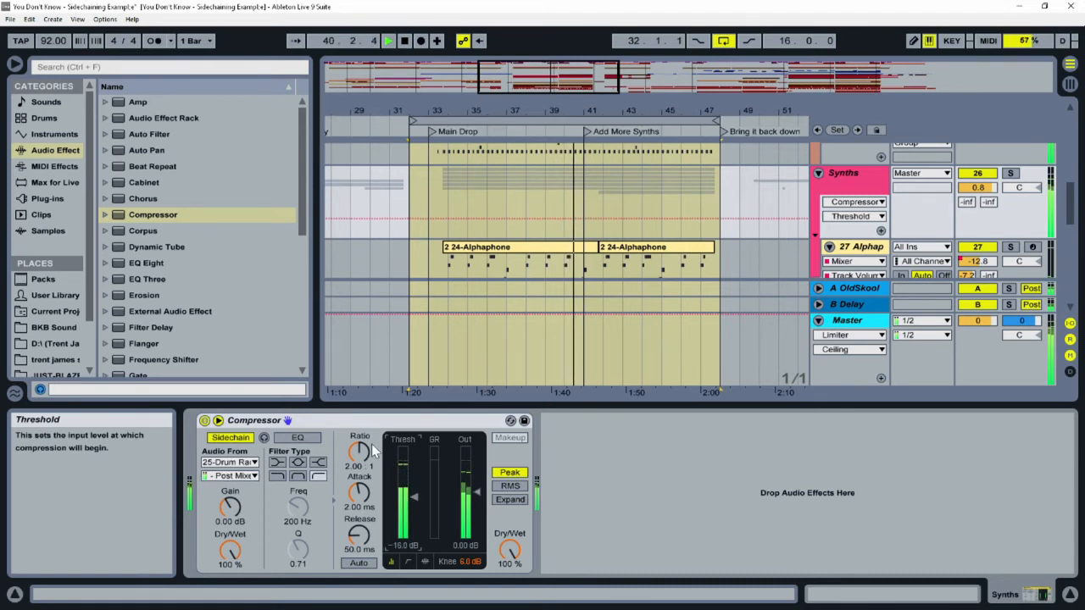
{"action": "left_click_drag", "start_coordinate": [363, 453], "coordinate": [363, 441]}
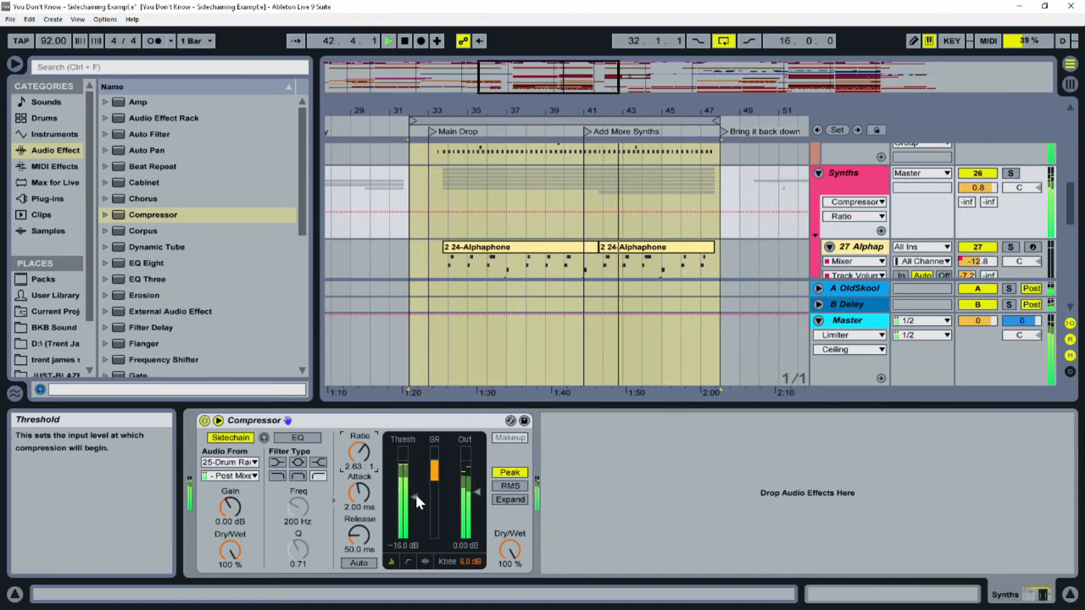
{"action": "left_click_drag", "start_coordinate": [363, 535], "coordinate": [366, 523]}
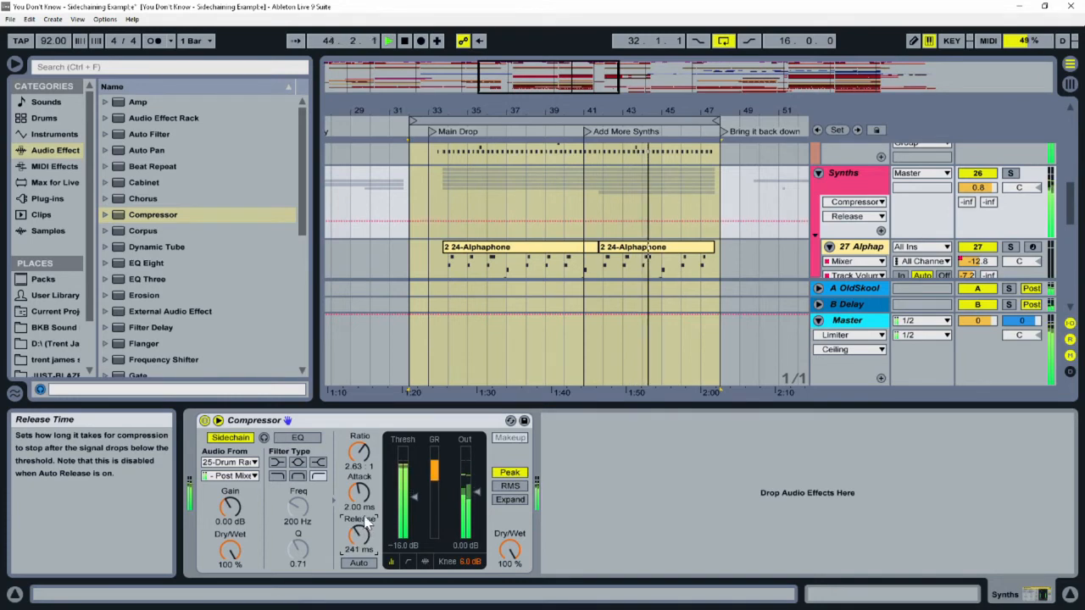
Try deleting the Drum Rack clip in the Add More Synths section, and undo the deletion.
{"action": "scroll", "coordinate": [739, 190], "scroll_direction": "up", "scroll_amount": 2}
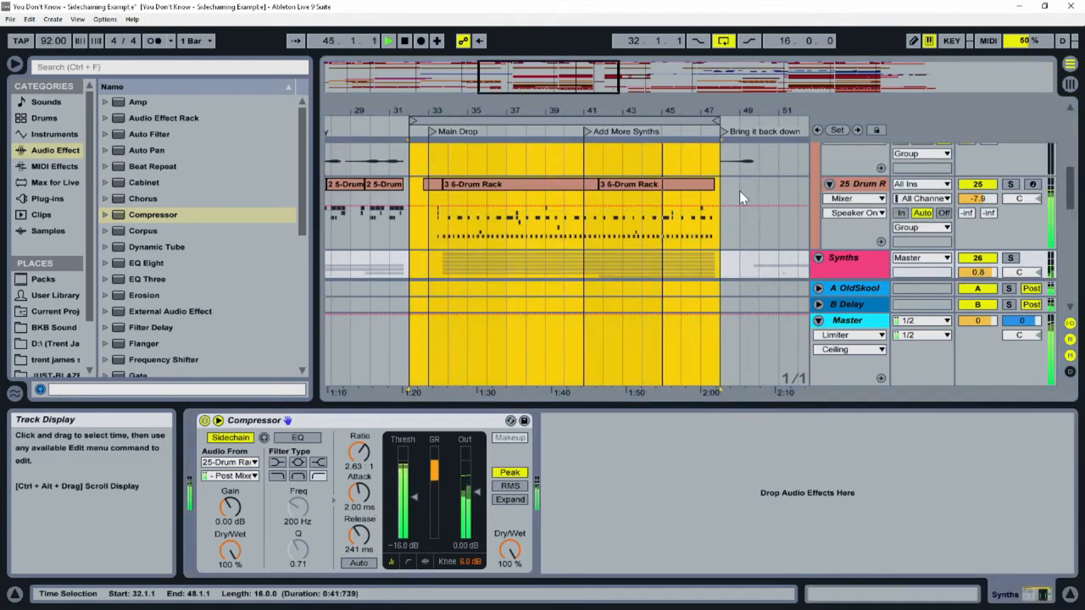
{"action": "left_click", "coordinate": [672, 188]}
{"action": "key", "text": "Delete"}
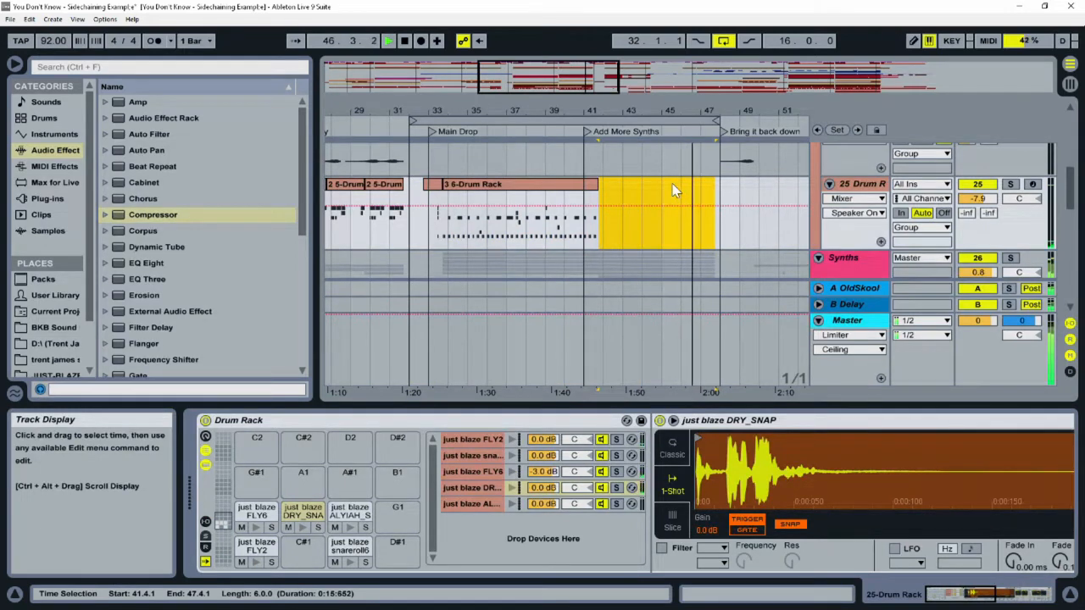
{"action": "key", "text": "ctrl+z"}
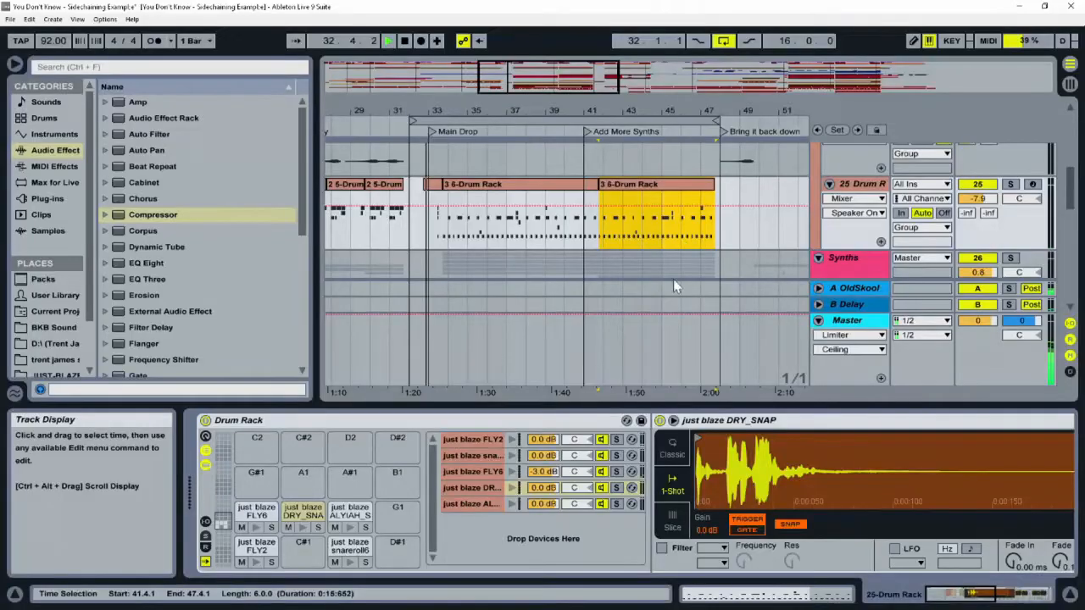
Delete the Compressor from the Synths group track.
{"action": "left_click", "coordinate": [871, 259]}
{"action": "scroll", "coordinate": [661, 249], "scroll_direction": "down", "scroll_amount": 2}
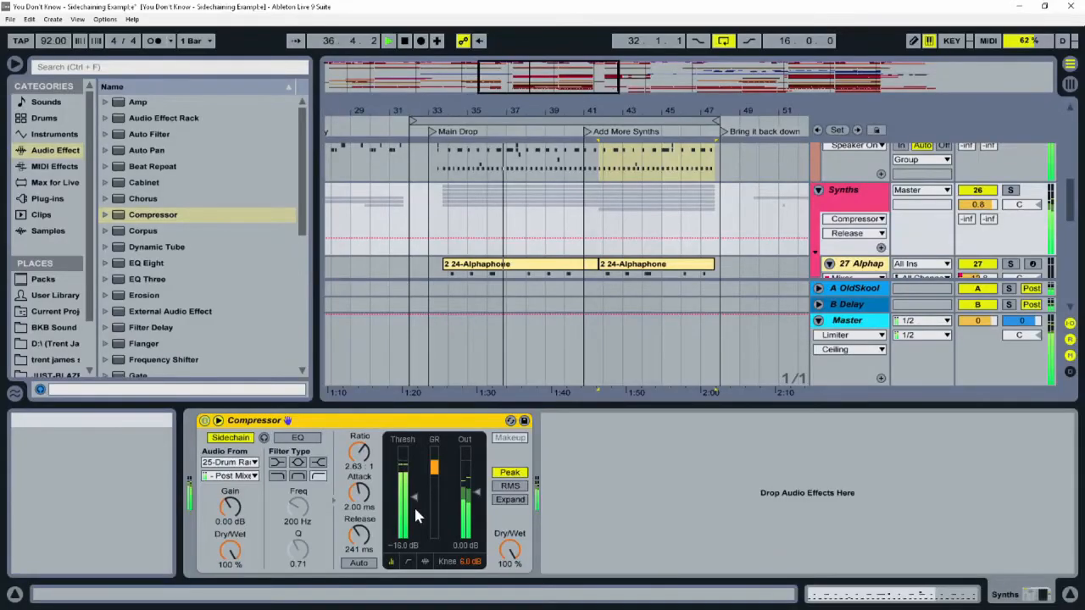
{"action": "key", "text": "Delete"}
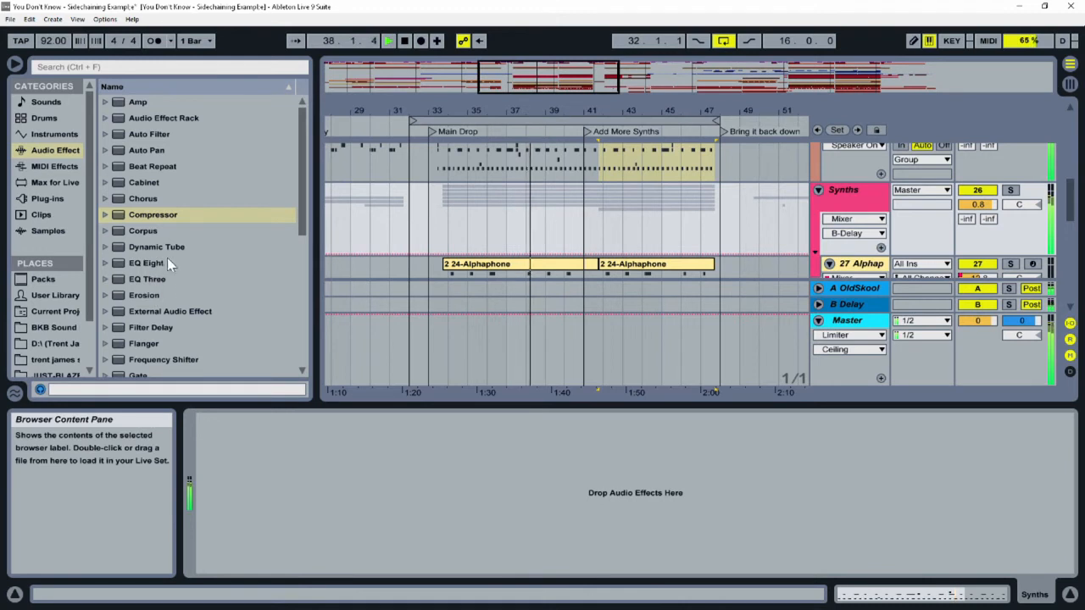
Add a Gate to the Synths group track, expand its extra settings and enable its sidechain.
{"action": "left_click", "coordinate": [137, 374]}
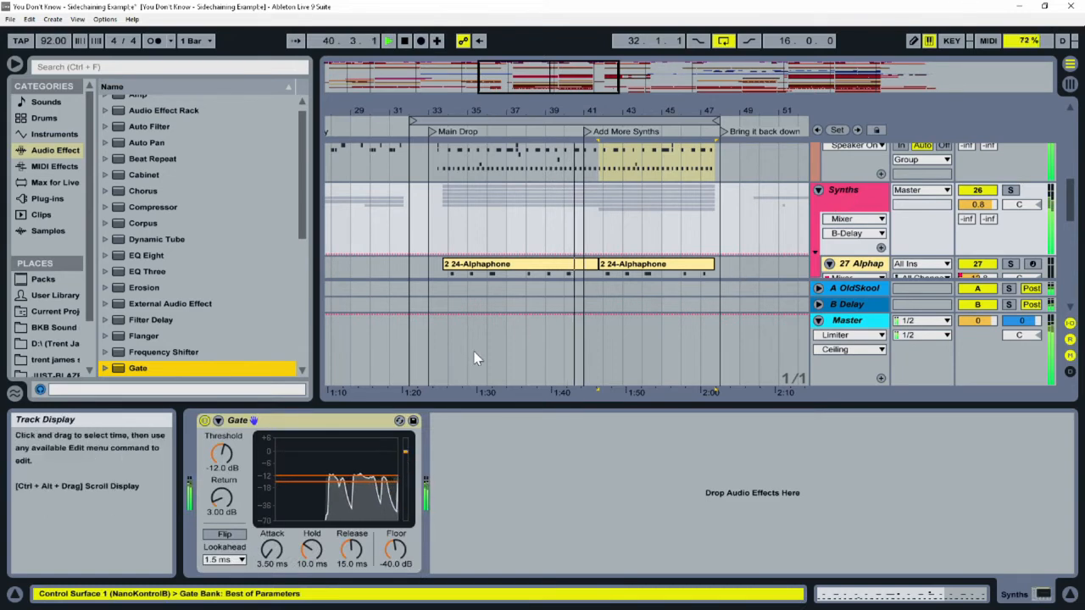
{"action": "left_click", "coordinate": [218, 420]}
{"action": "left_click", "coordinate": [231, 437]}
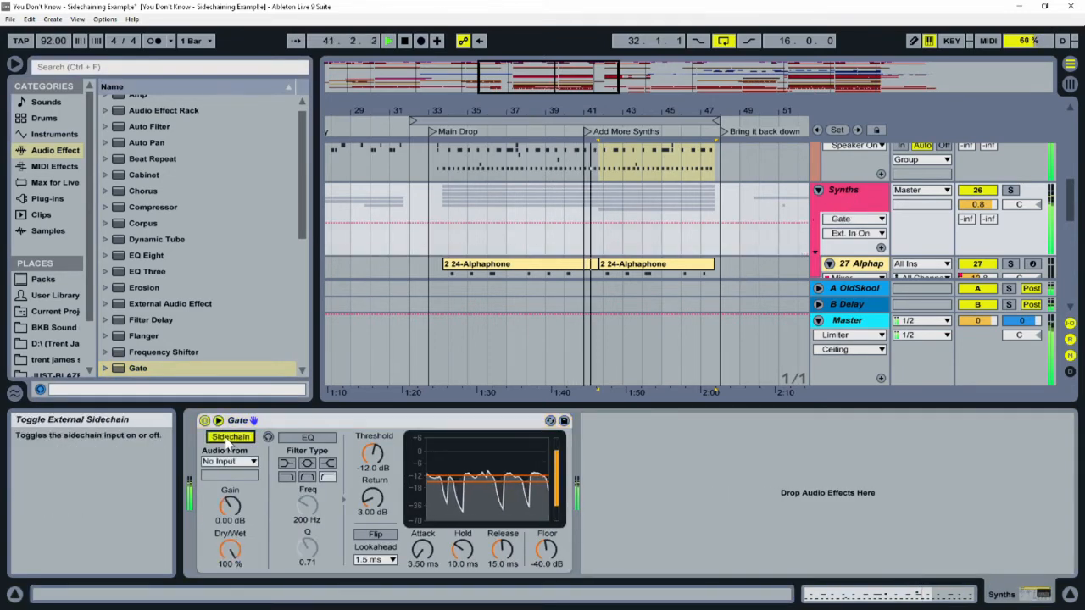
Feed the Gate's sidechain from 25-Drum Rack, tapped at just blaze FLY2 | Post Mixer.
{"action": "left_click", "coordinate": [248, 463]}
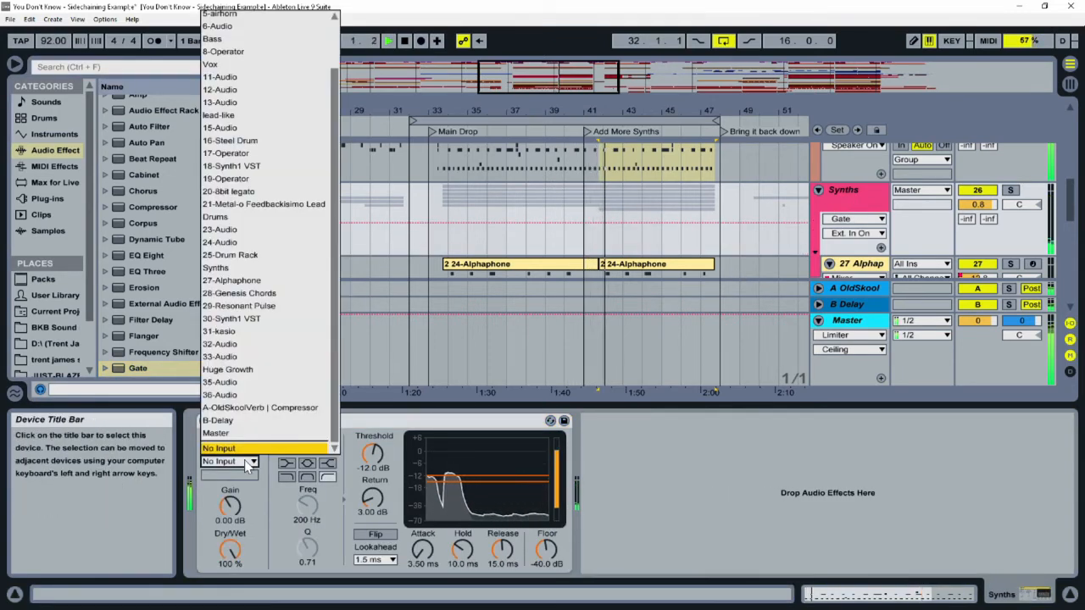
{"action": "left_click", "coordinate": [254, 258]}
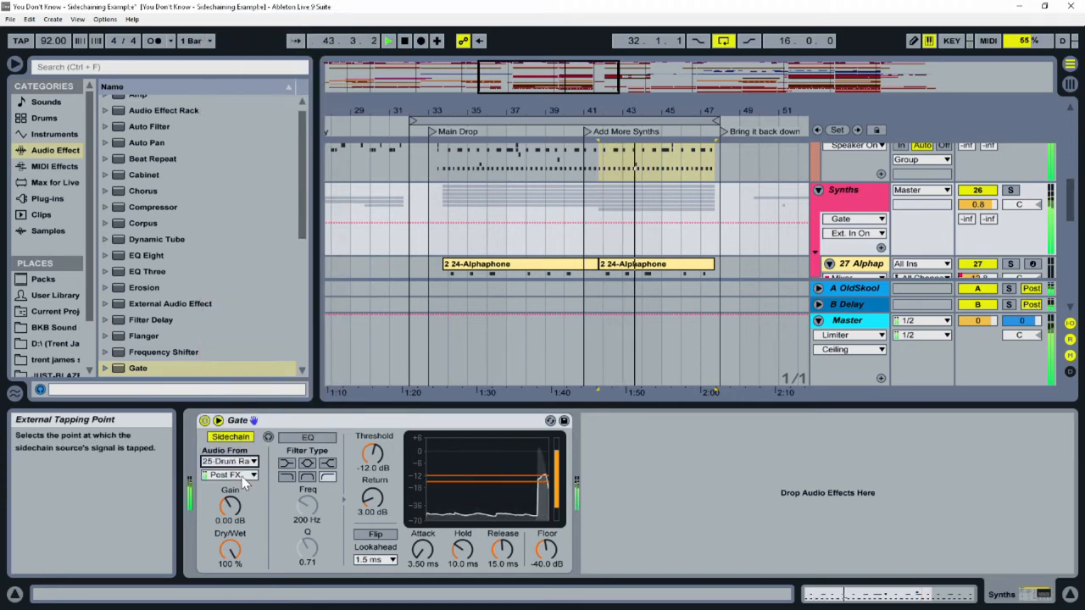
{"action": "left_click", "coordinate": [242, 477]}
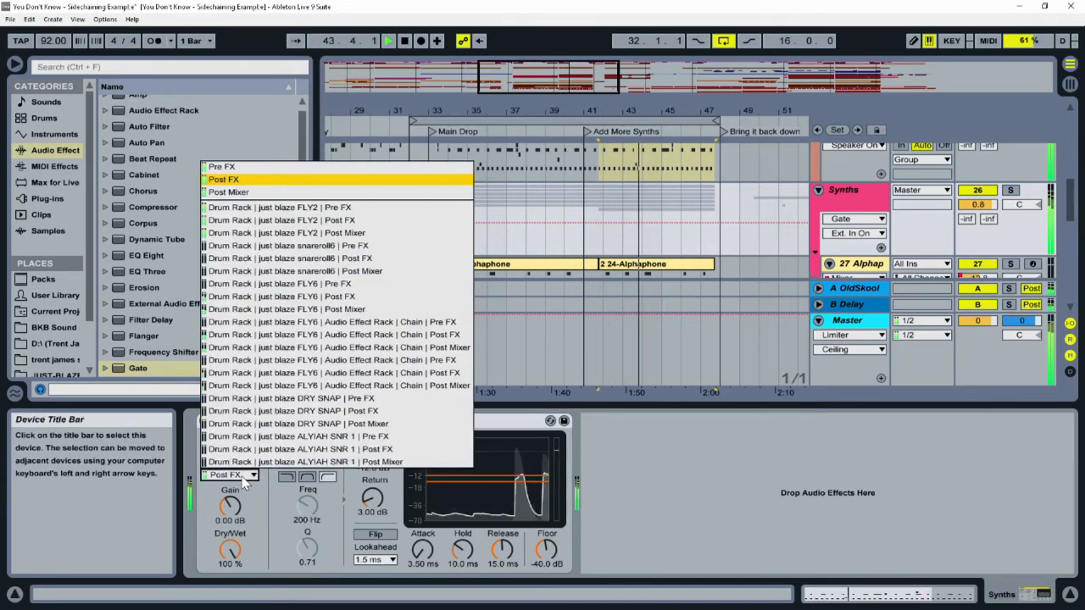
{"action": "left_click", "coordinate": [299, 234]}
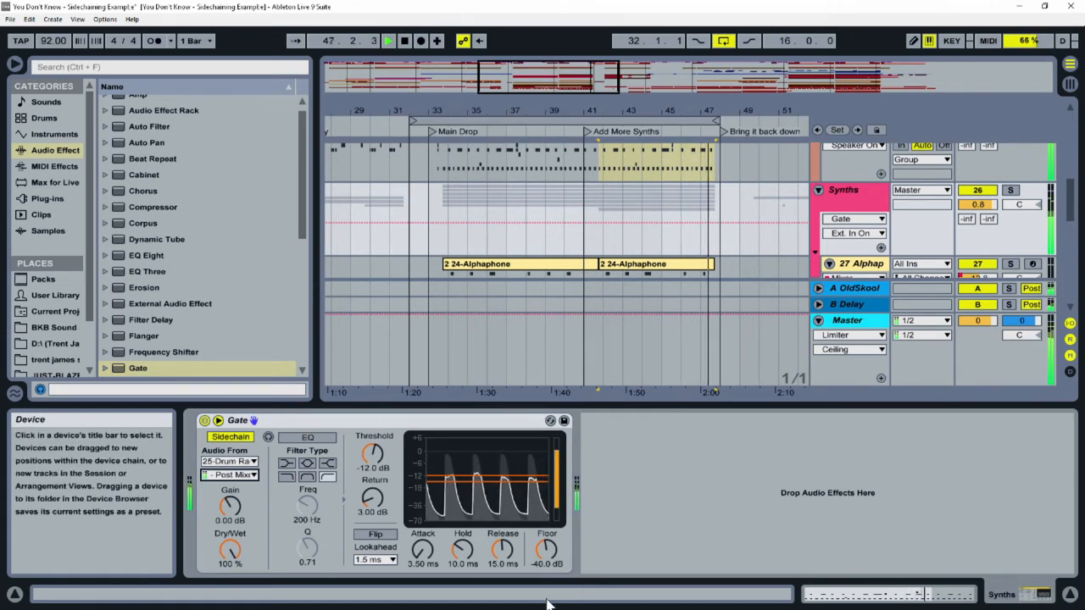
Turn on the Gate's Flip mode, lower its floor to -inf dB and set the release to 82.0 ms.
{"action": "left_click", "coordinate": [378, 535]}
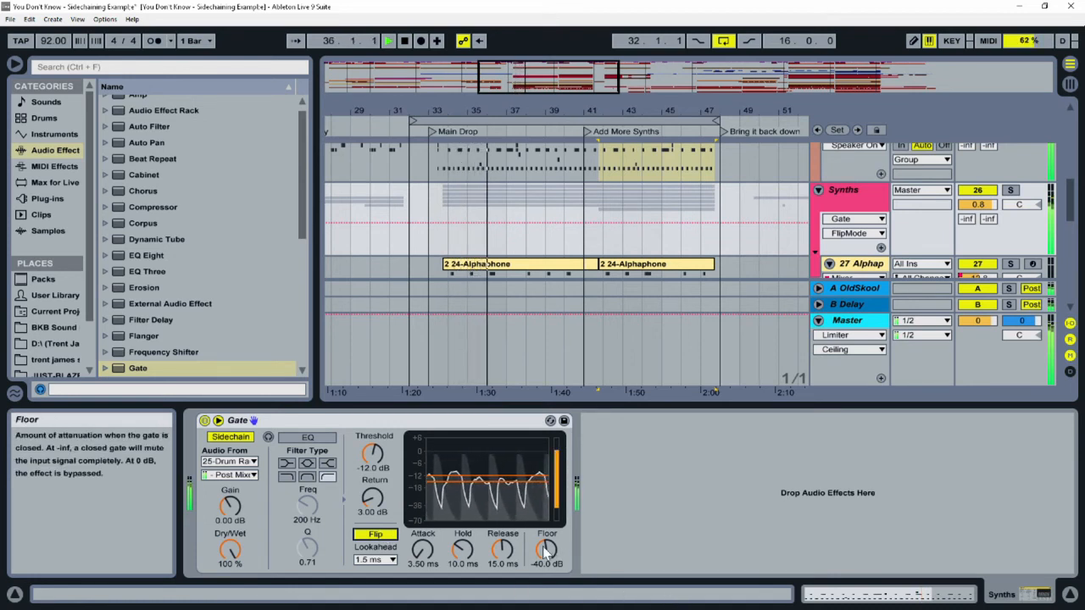
{"action": "left_click_drag", "start_coordinate": [549, 556], "coordinate": [550, 609]}
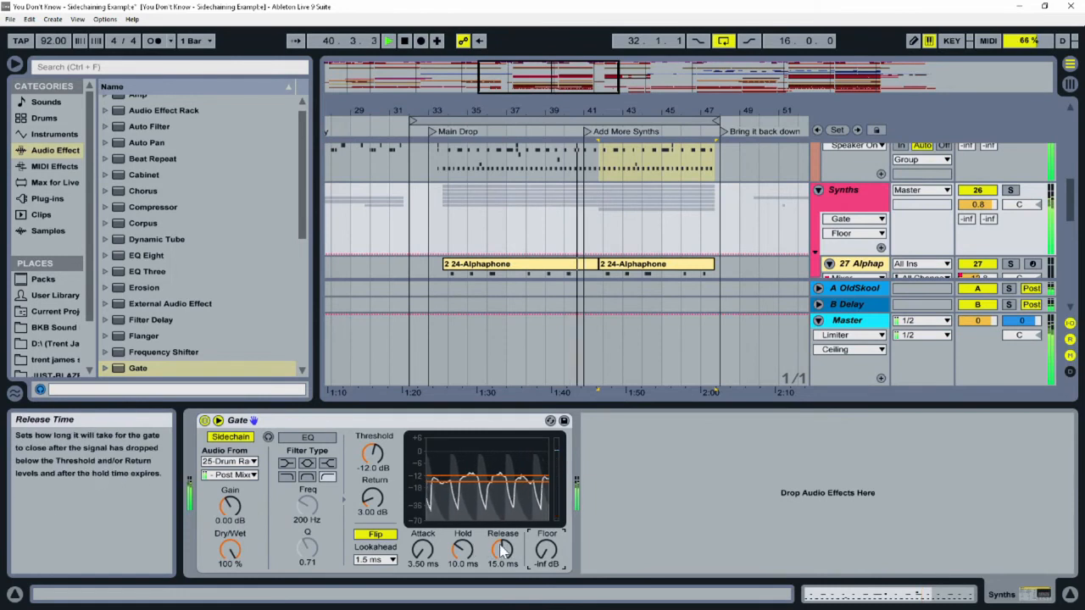
{"action": "left_click_drag", "start_coordinate": [517, 552], "coordinate": [508, 534]}
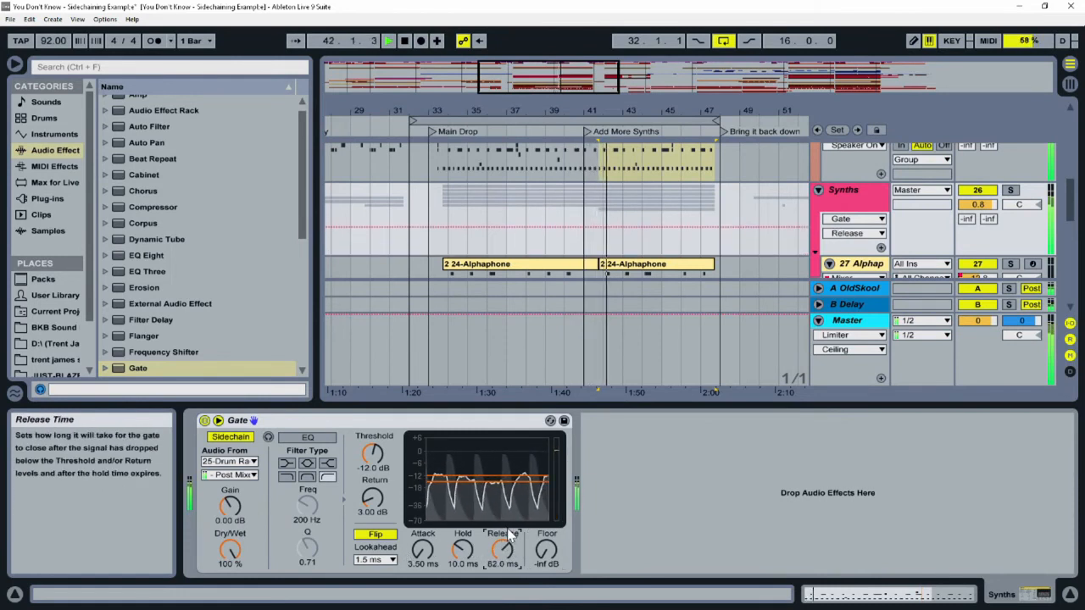